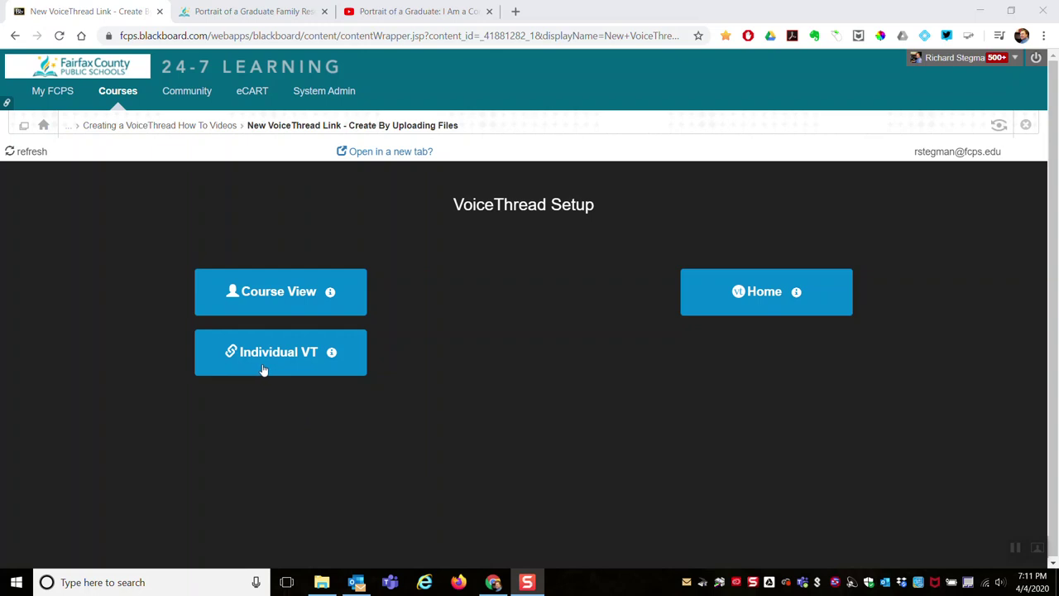
Step: Choose the Individual VT option to link a single VoiceThread to this course item
{"action": "left_click", "coordinate": [274, 370]}
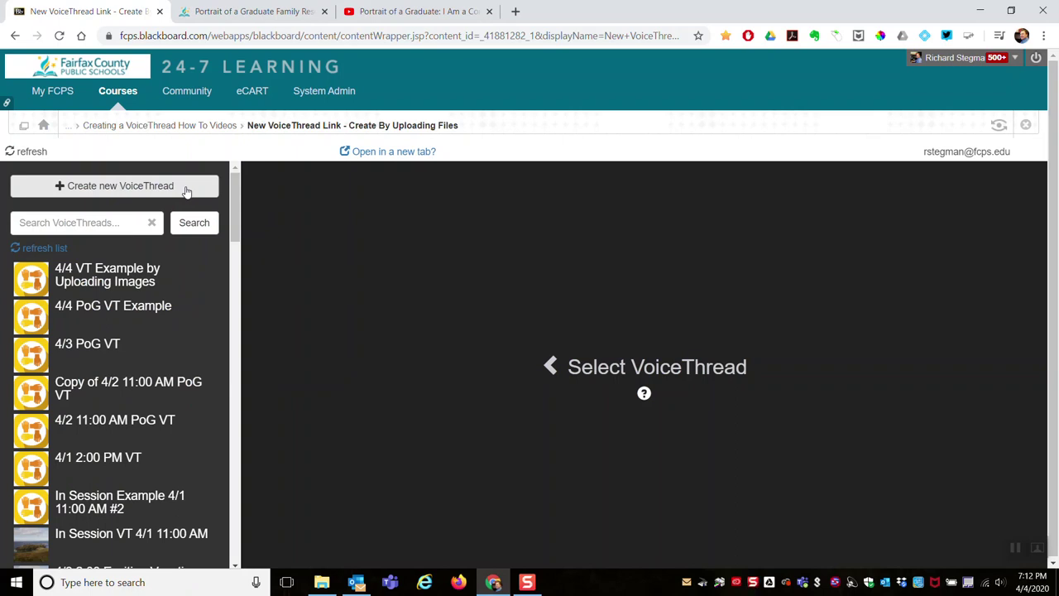
Step: Create a new VoiceThread and show its media sources, such as My Computer and URL
{"action": "left_click", "coordinate": [187, 191]}
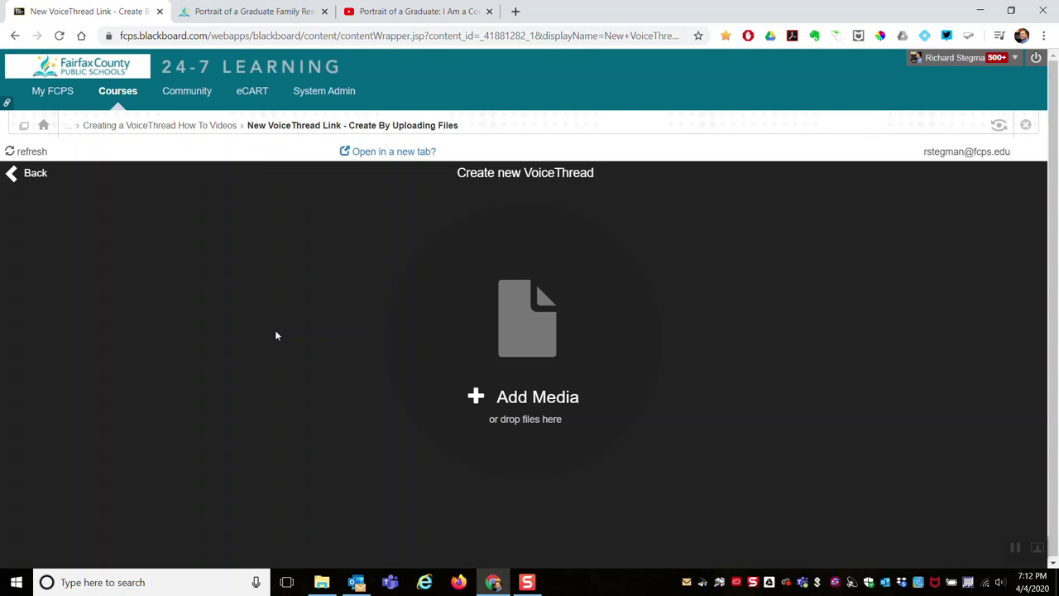
{"action": "left_click", "coordinate": [534, 400]}
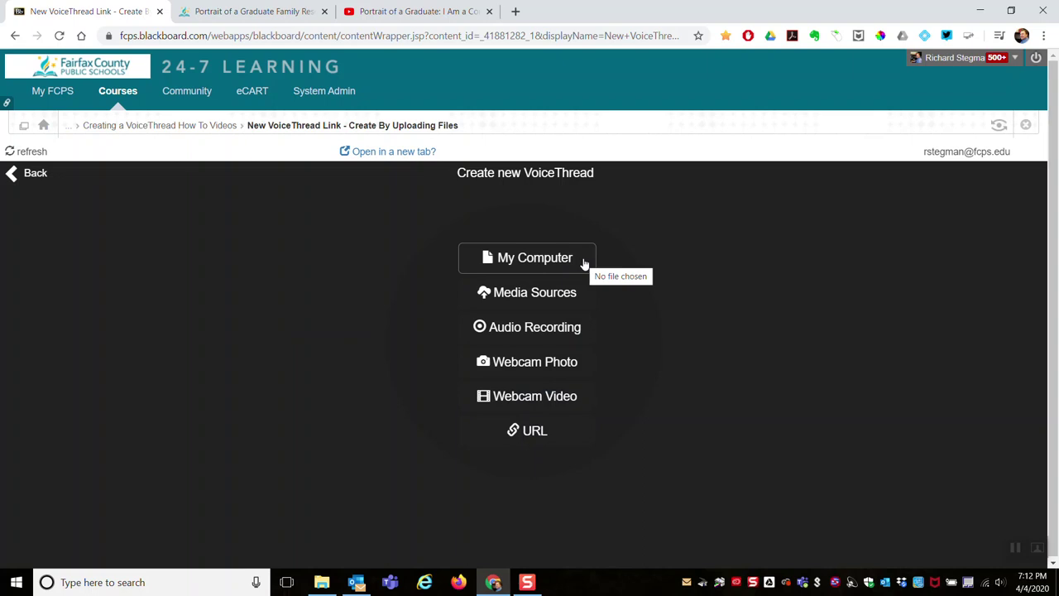
Step: Upload collaborator, communicator, creative-critical-thinker, global-citizen and goal-directed-resilient-thinker jpgs from Desktop > PoG Icons
{"action": "left_click", "coordinate": [583, 264]}
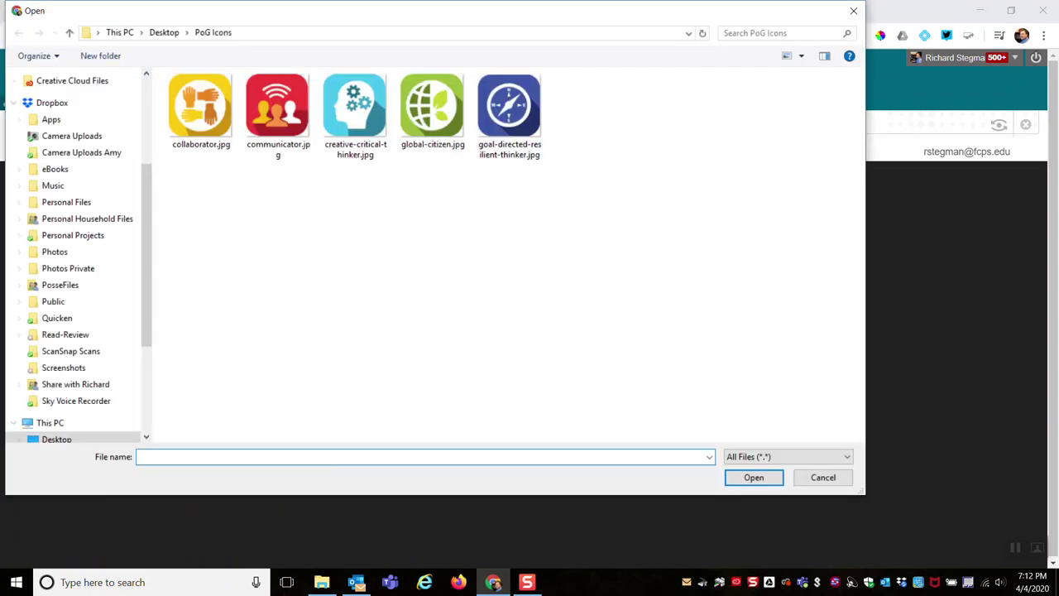
{"action": "left_click", "coordinate": [163, 33]}
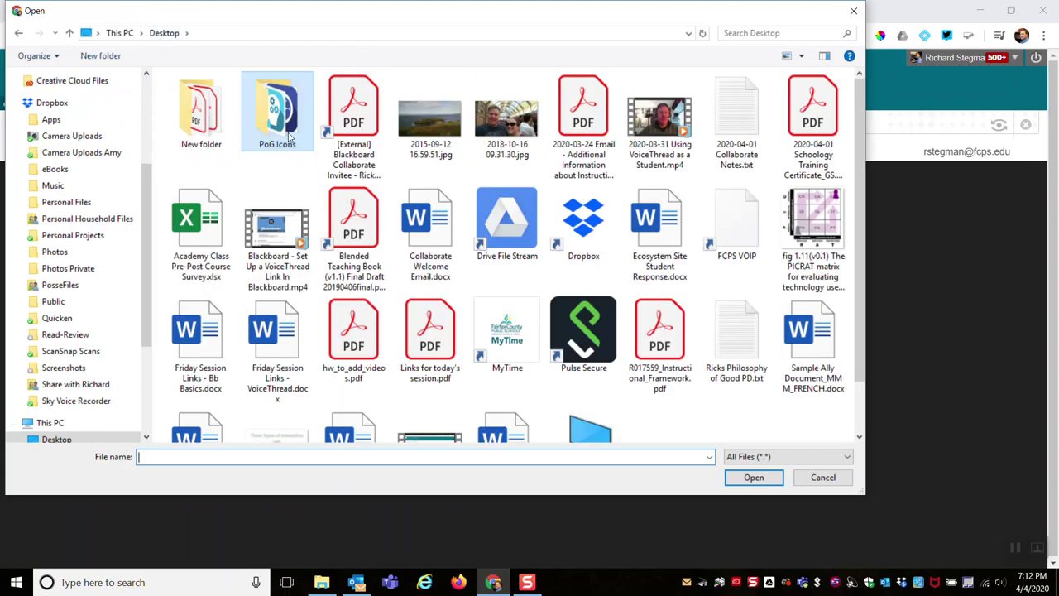
{"action": "double_click", "coordinate": [283, 139]}
{"action": "left_click", "coordinate": [198, 110]}
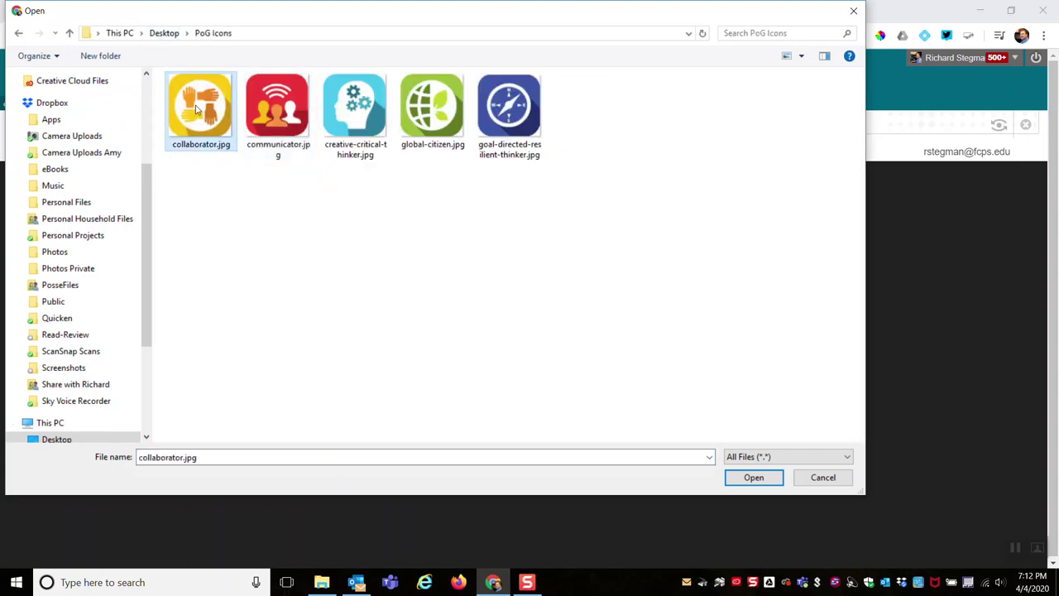
{"action": "left_click", "coordinate": [291, 116], "text": "ctrl"}
{"action": "left_click", "coordinate": [331, 107], "text": "ctrl"}
{"action": "left_click", "coordinate": [460, 114], "text": "ctrl"}
{"action": "left_click", "coordinate": [502, 114], "text": "ctrl"}
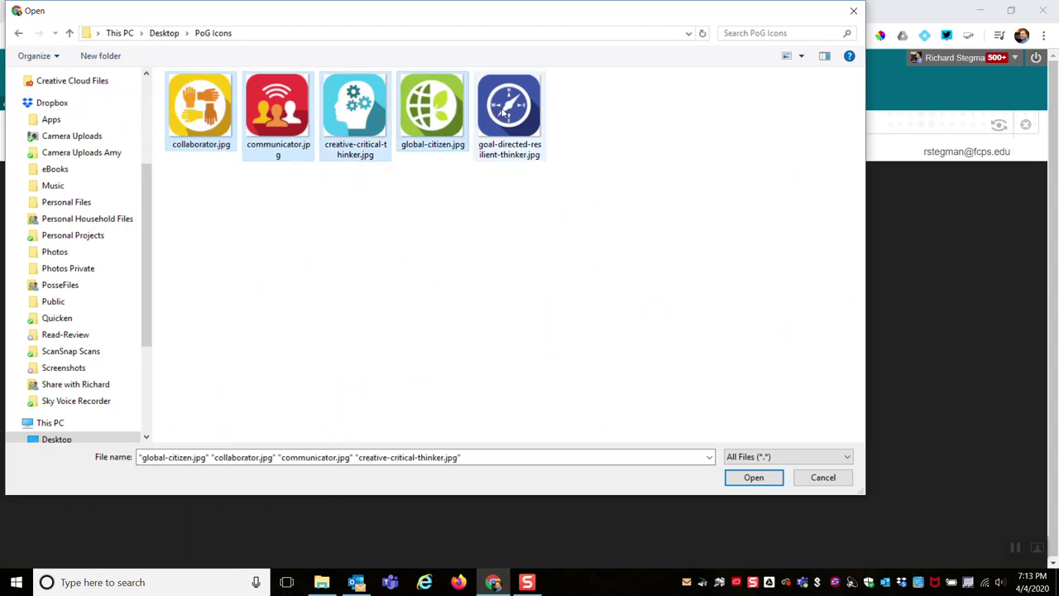
{"action": "left_click", "coordinate": [762, 475]}
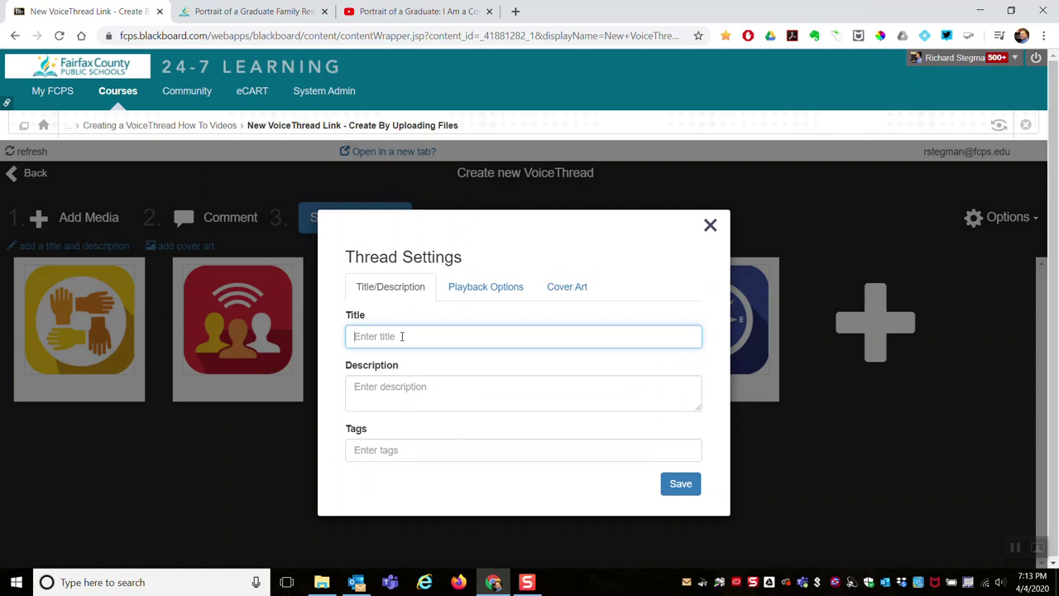
Step: Enter the title '4/4 VT Example - Upload Media', review Playback Options and Cover Art, then save
{"action": "type", "text": "S"}
{"action": "type", "text": "/4"}
{"action": "key", "text": "BackSpace"}
{"action": "key", "text": "BackSpace"}
{"action": "key", "text": "BackSpace"}
{"action": "type", "text": "4/4 VT Example - Upload "}
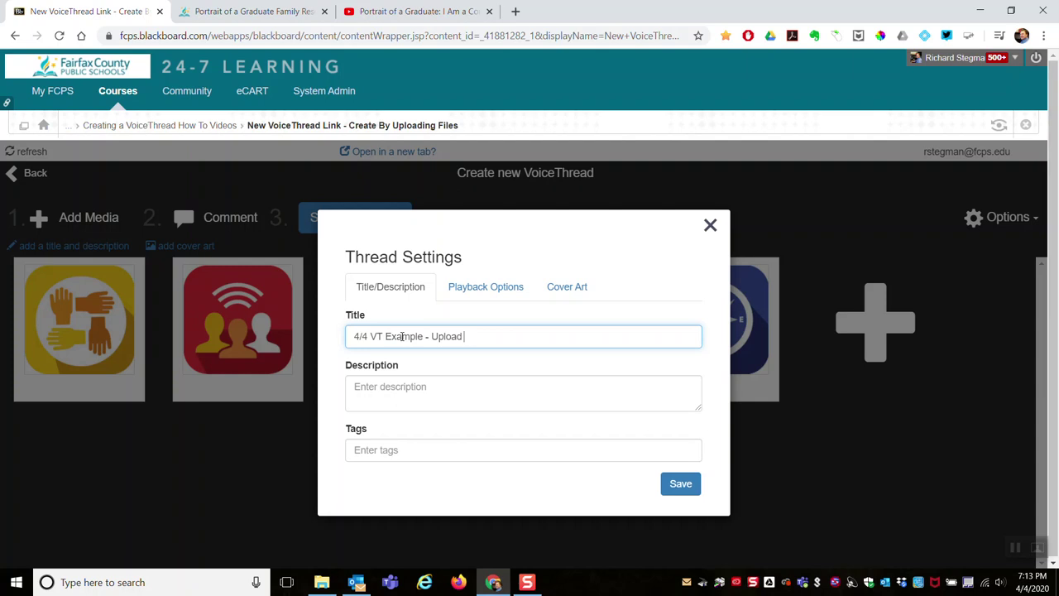
{"action": "type", "text": "Media"}
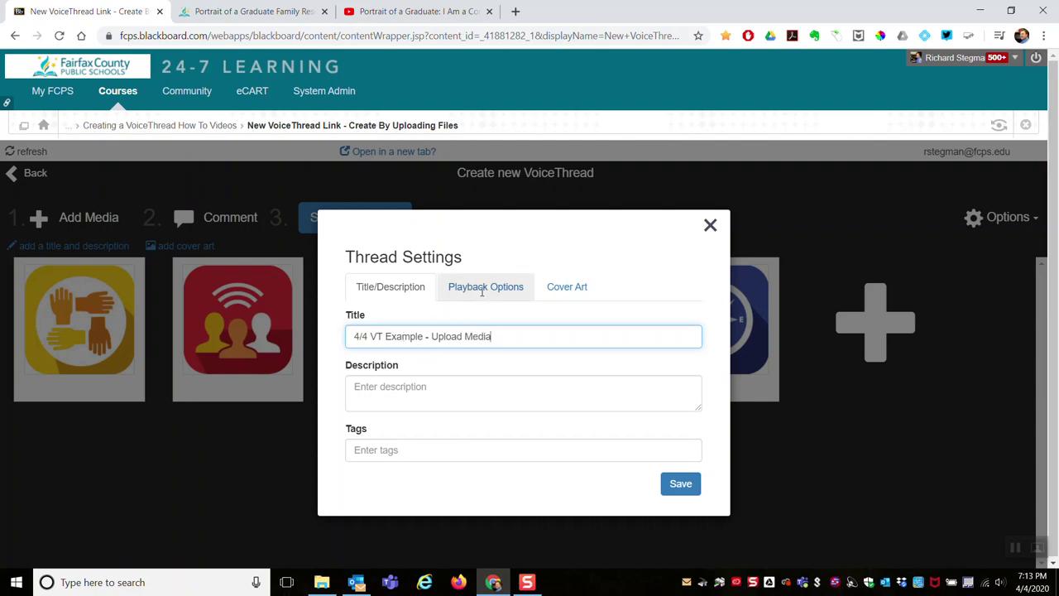
{"action": "left_click", "coordinate": [484, 300]}
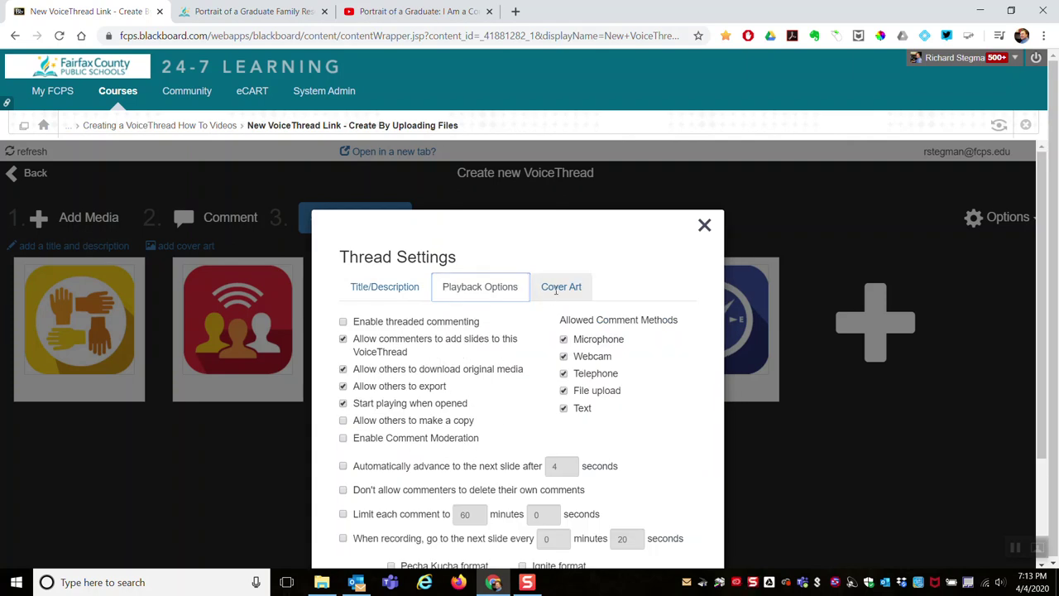
{"action": "left_click", "coordinate": [559, 289]}
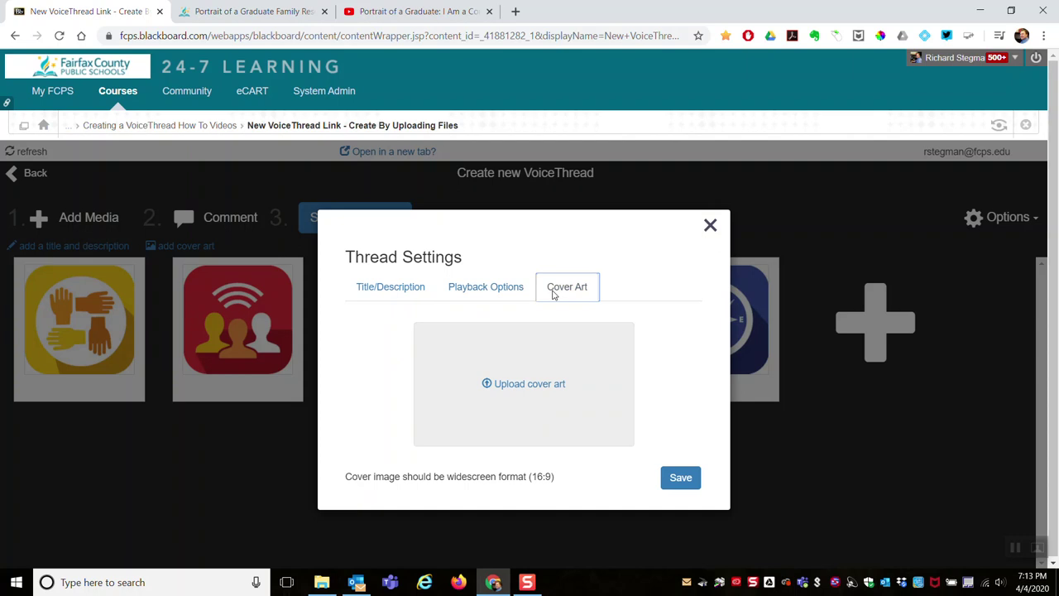
{"action": "left_click", "coordinate": [388, 289]}
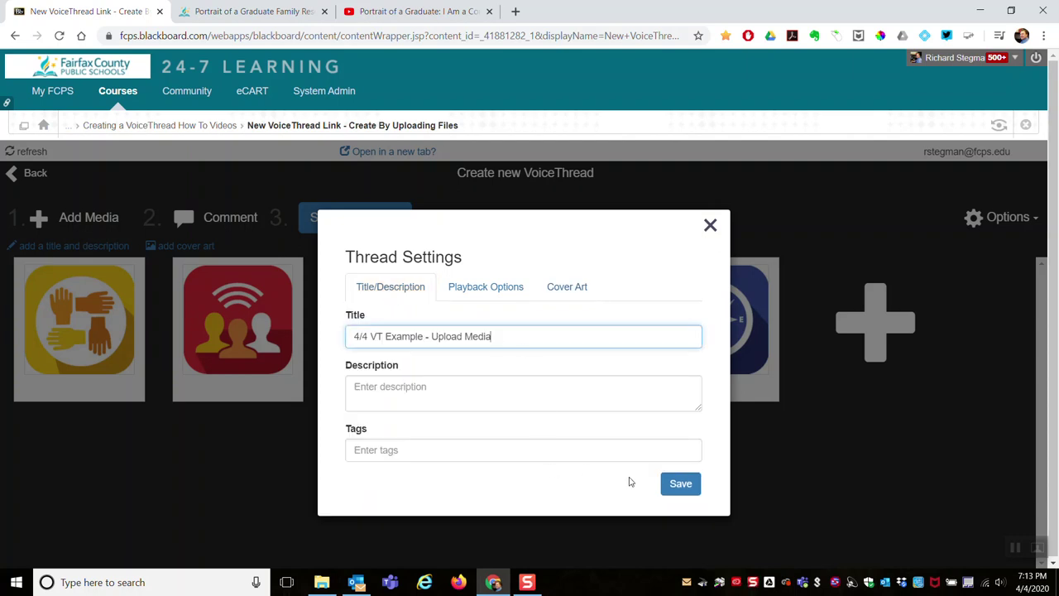
{"action": "left_click", "coordinate": [680, 487]}
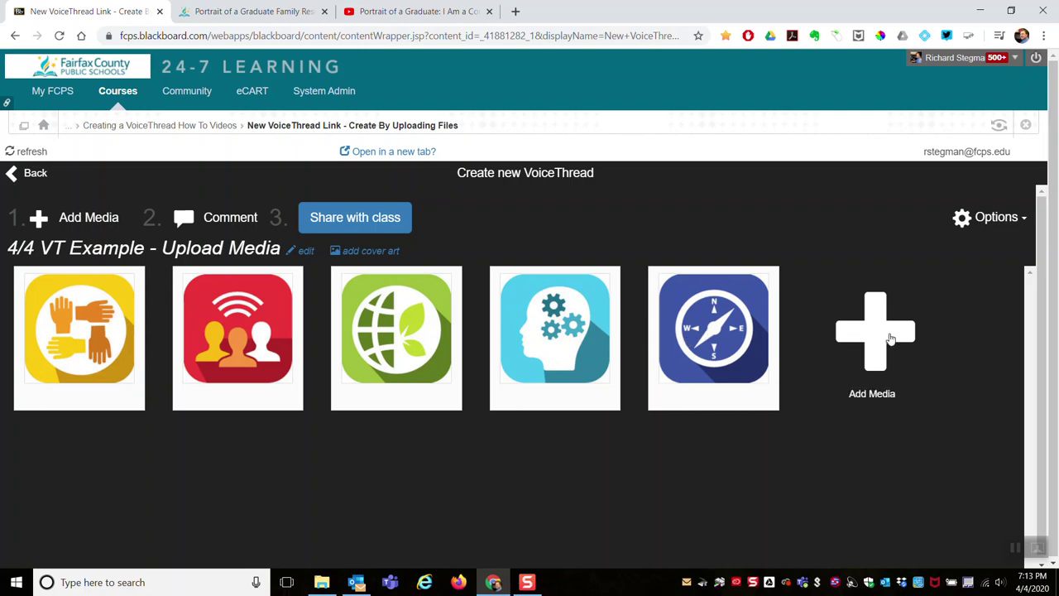
Step: Show the add-media sources after the five icon slides, then go to the YouTube video tab
{"action": "left_click", "coordinate": [875, 336]}
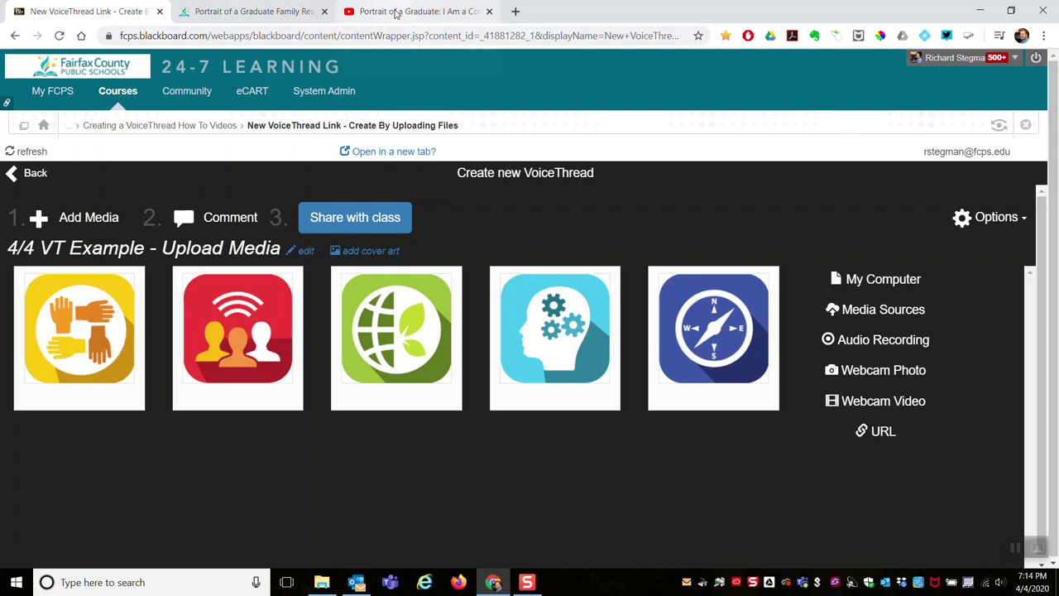
{"action": "left_click", "coordinate": [395, 10]}
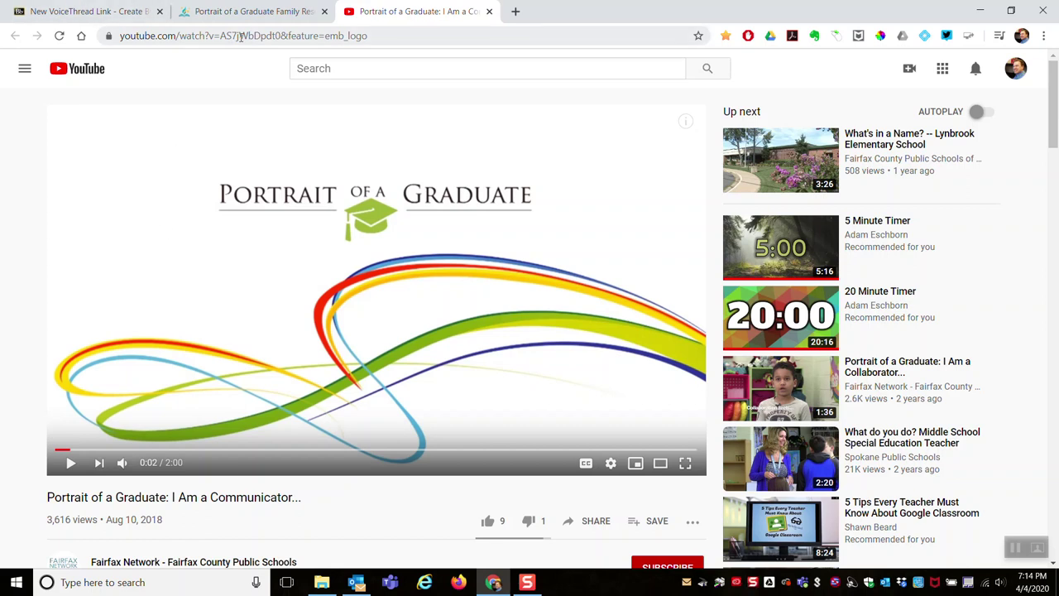
Step: Copy the Portrait of a Graduate communicator video's URL and return to the VoiceThread tab
{"action": "left_click", "coordinate": [183, 38]}
{"action": "key", "text": "ctrl+c"}
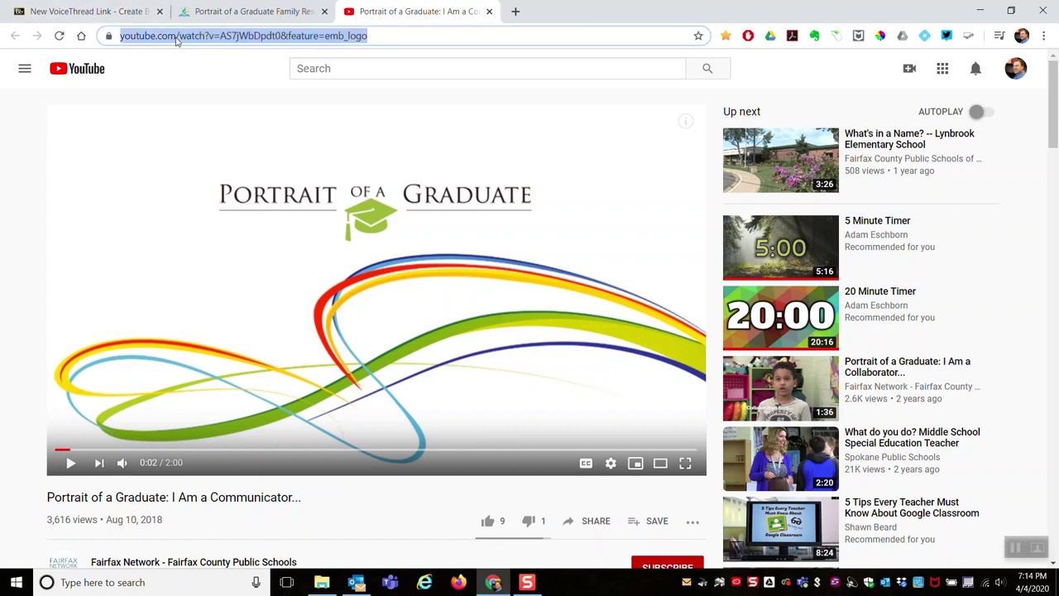
{"action": "left_click", "coordinate": [120, 15]}
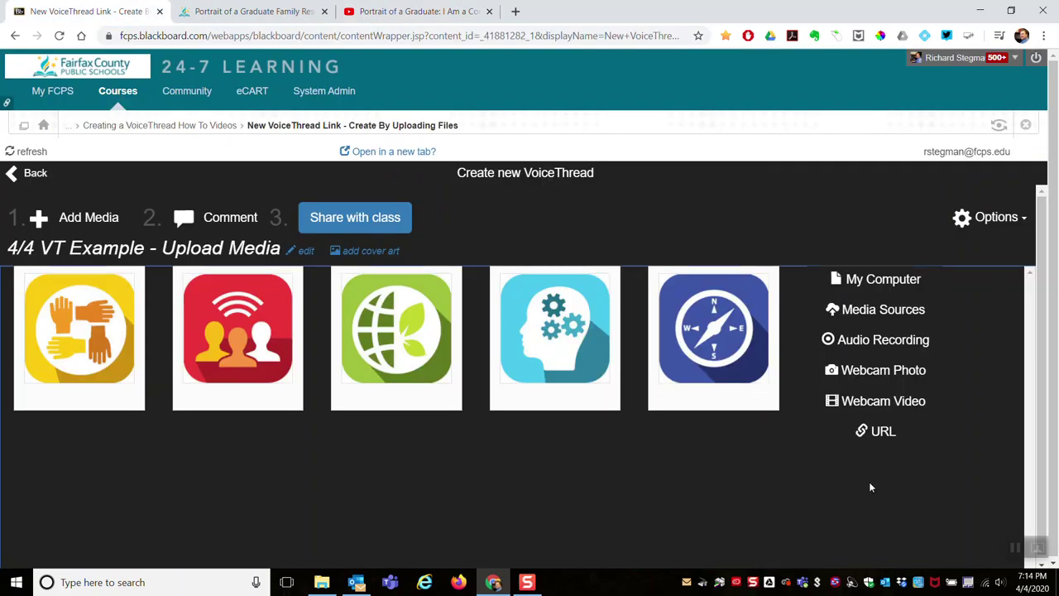
Step: Paste the YouTube link as a URL source and save it as the sixth slide
{"action": "left_click", "coordinate": [884, 434]}
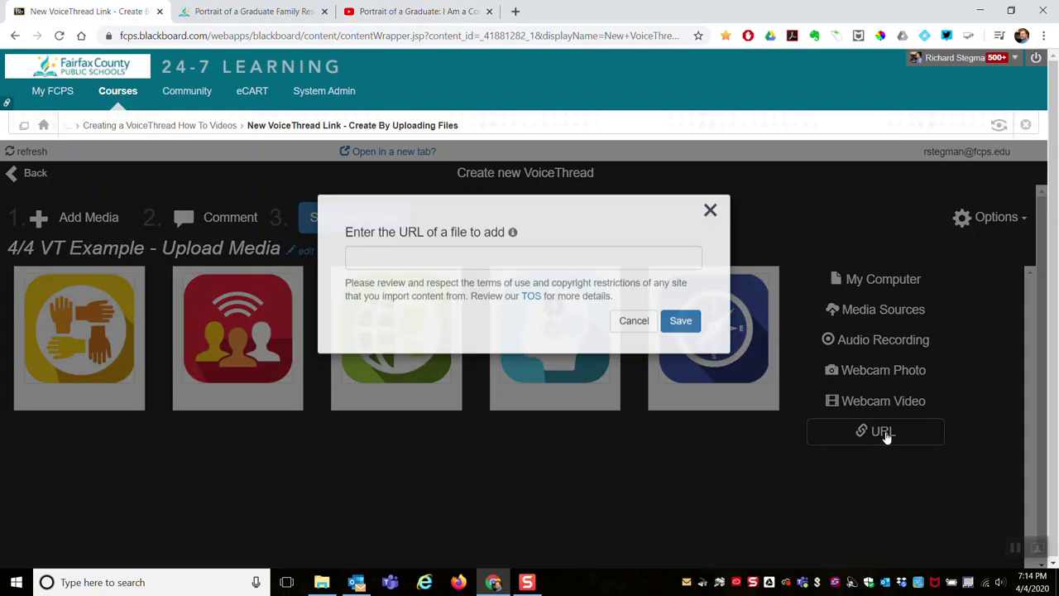
{"action": "left_click", "coordinate": [540, 274]}
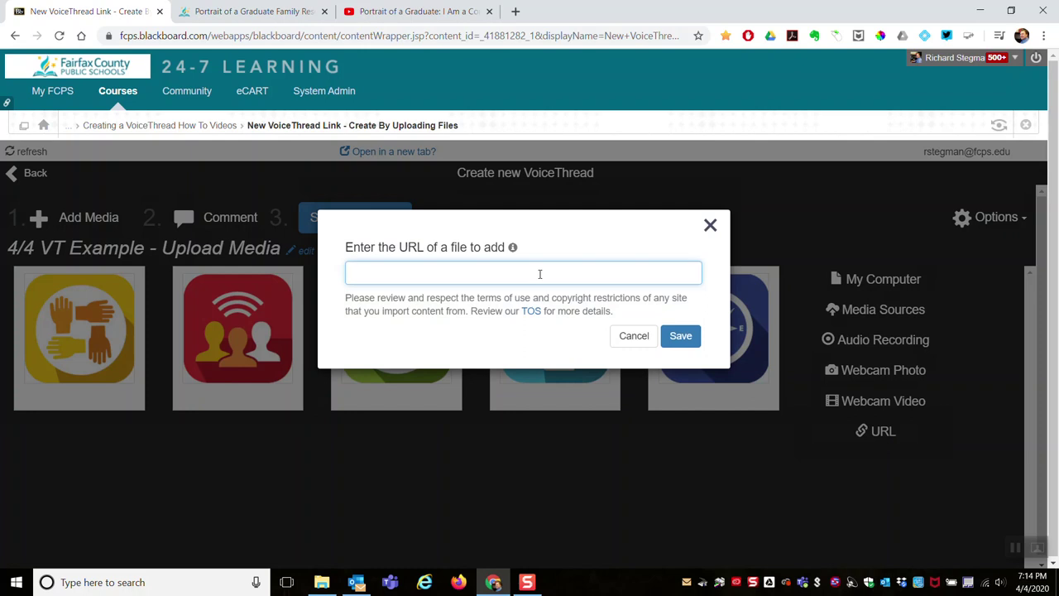
{"action": "key", "text": "ctrl+v"}
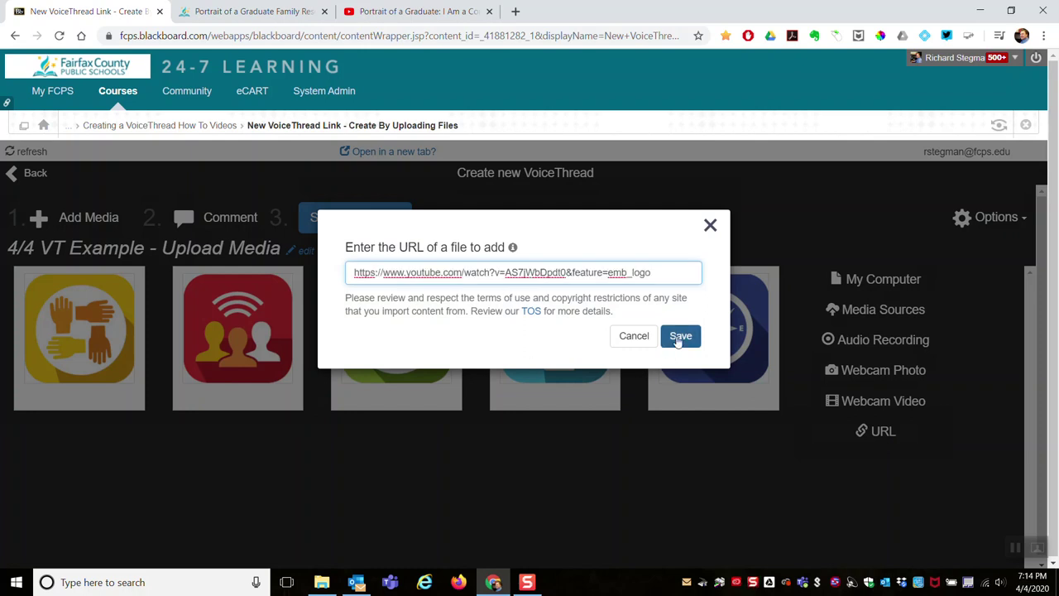
{"action": "left_click", "coordinate": [681, 336]}
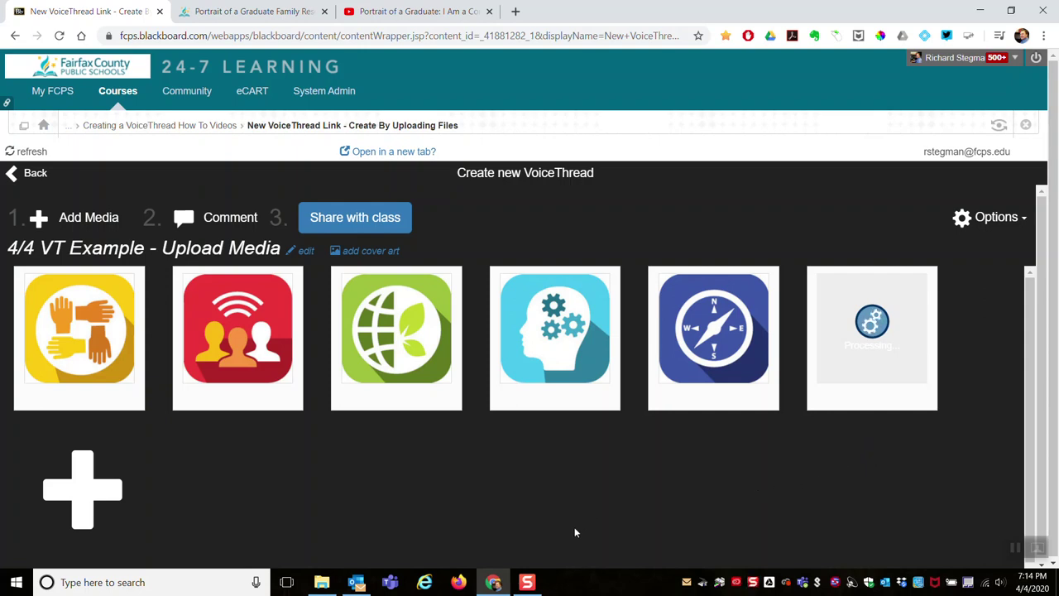
{"action": "mouse_move", "coordinate": [138, 323]}
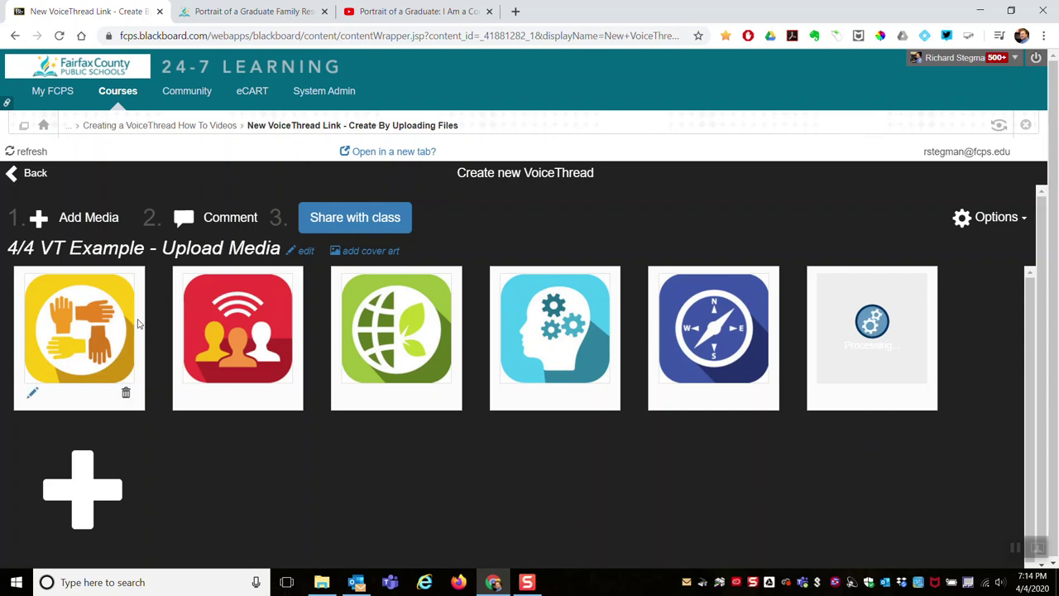
Step: Share '4/4 VT Example - Upload Media' with the class and return to the How To Videos page
{"action": "left_click", "coordinate": [394, 225]}
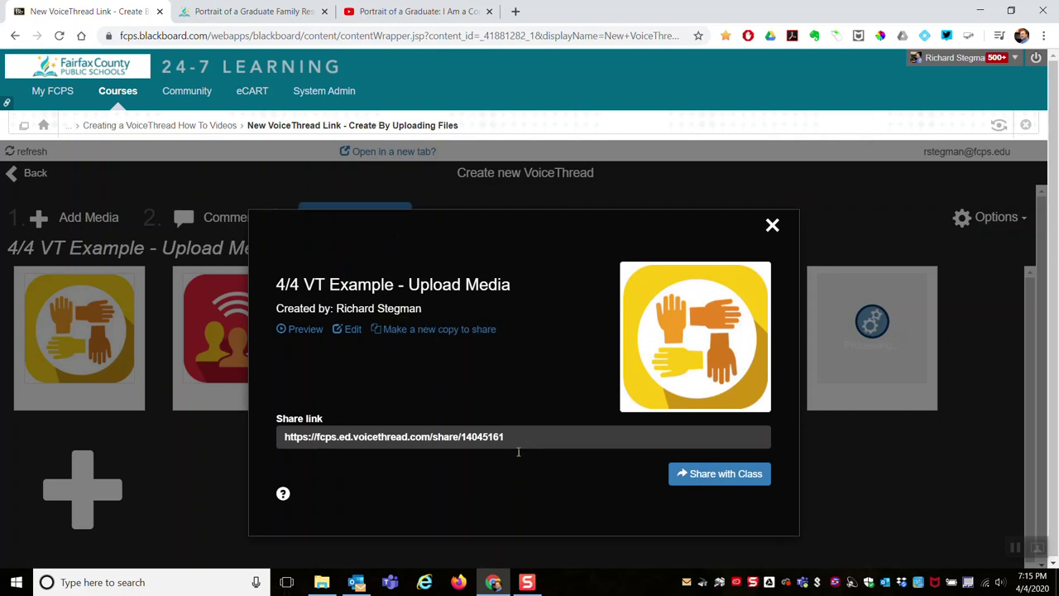
{"action": "left_click", "coordinate": [719, 480]}
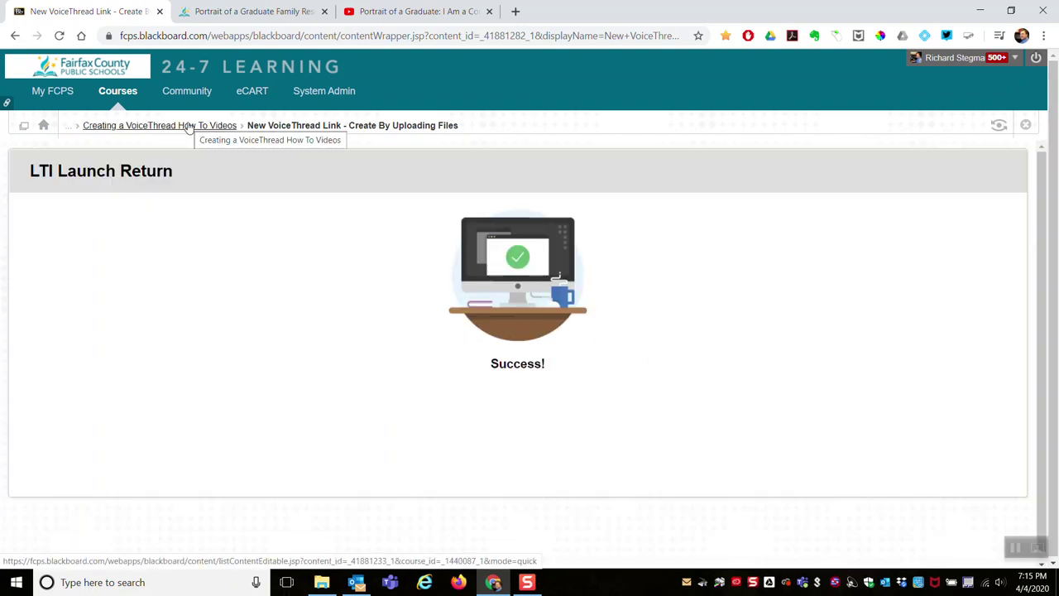
{"action": "left_click", "coordinate": [189, 125]}
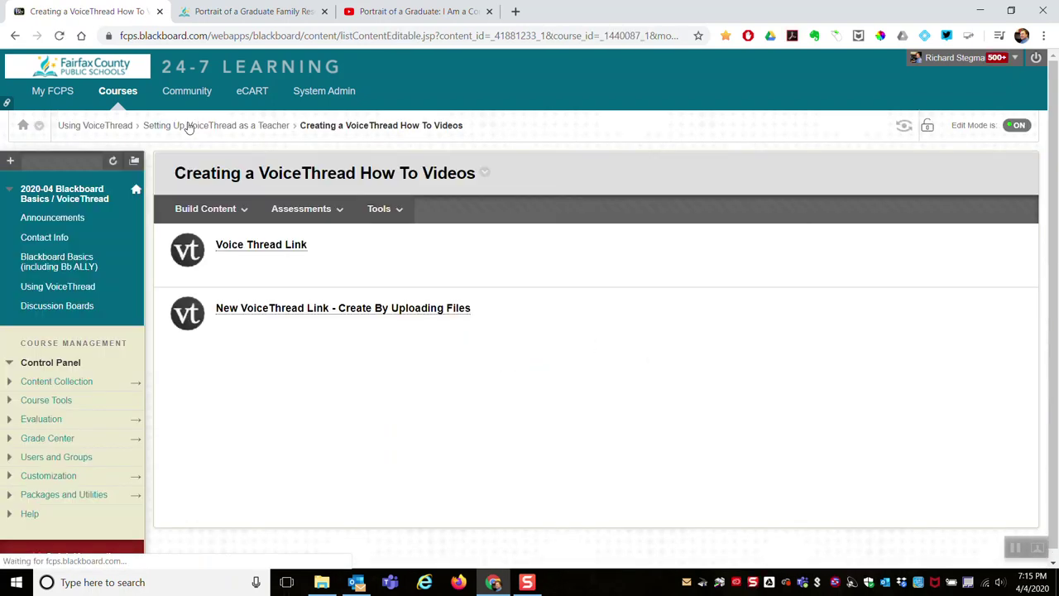
Step: Open the 'New VoiceThread Link - Create By Uploading Files' item to view the six-slide VoiceThread
{"action": "left_click", "coordinate": [387, 308]}
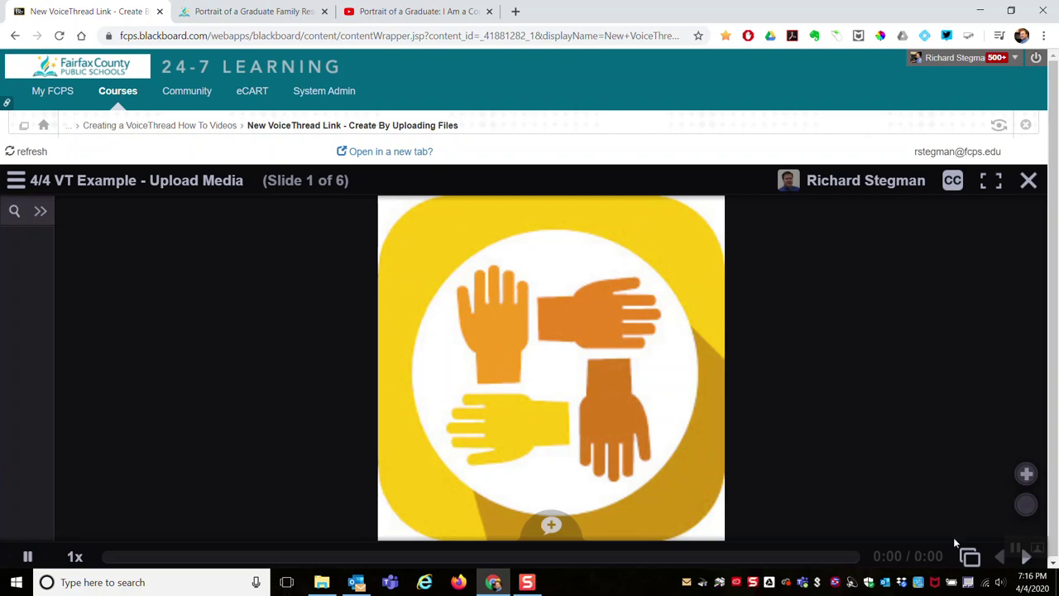
{"action": "left_click", "coordinate": [970, 558]}
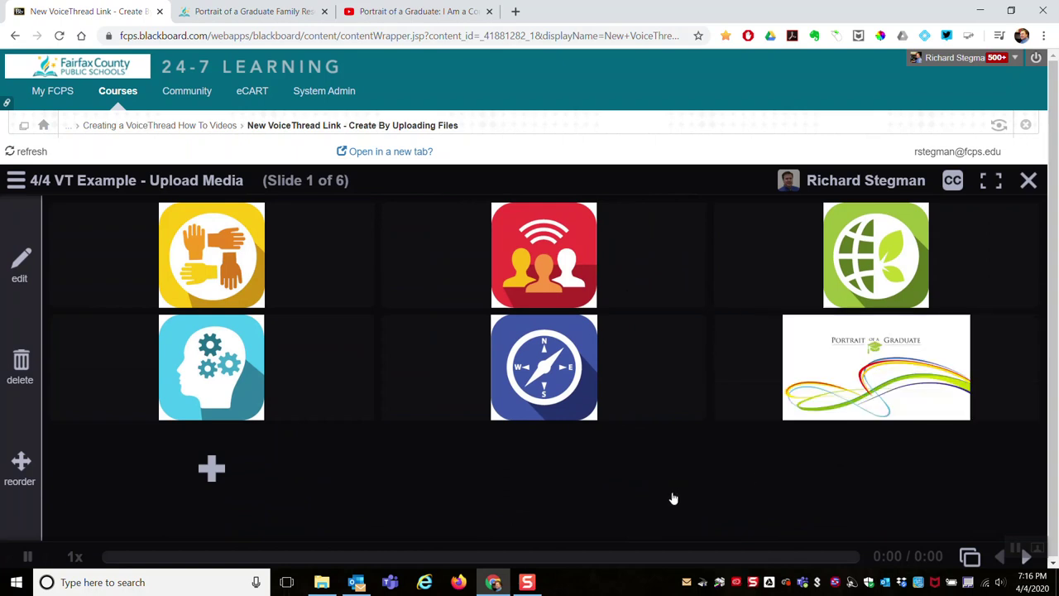
{"action": "left_click", "coordinate": [229, 245]}
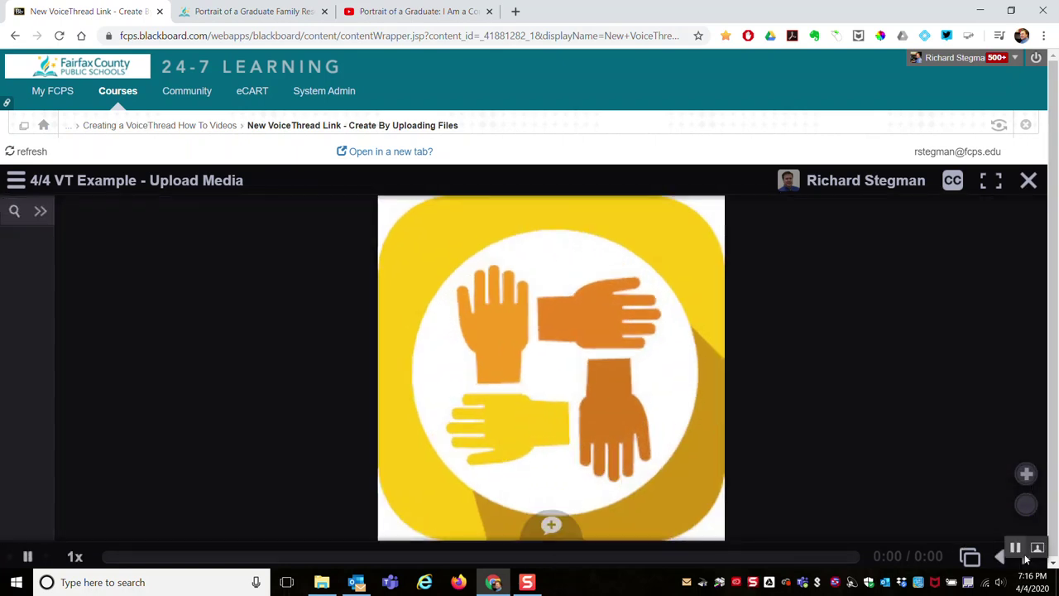